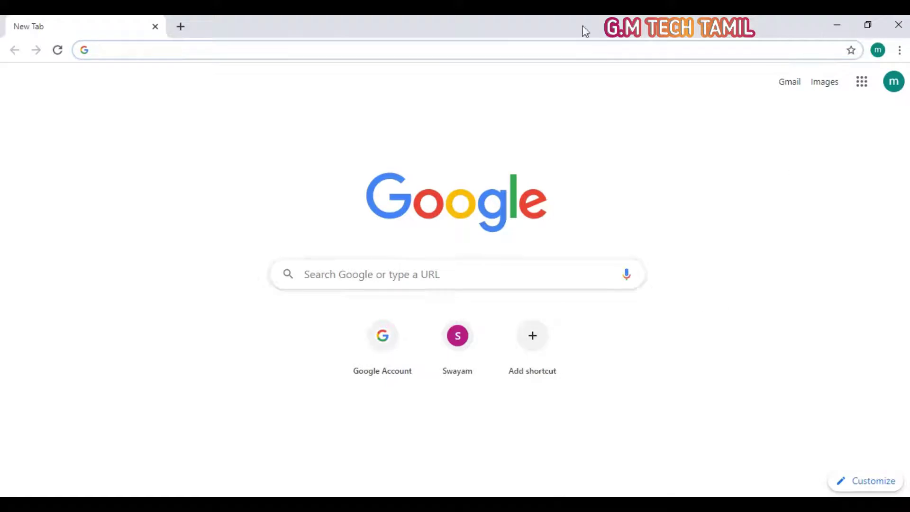
Search Google for 'audacity download', try the official site, then return to the results at Softonic
text(au)
click(245, 128)
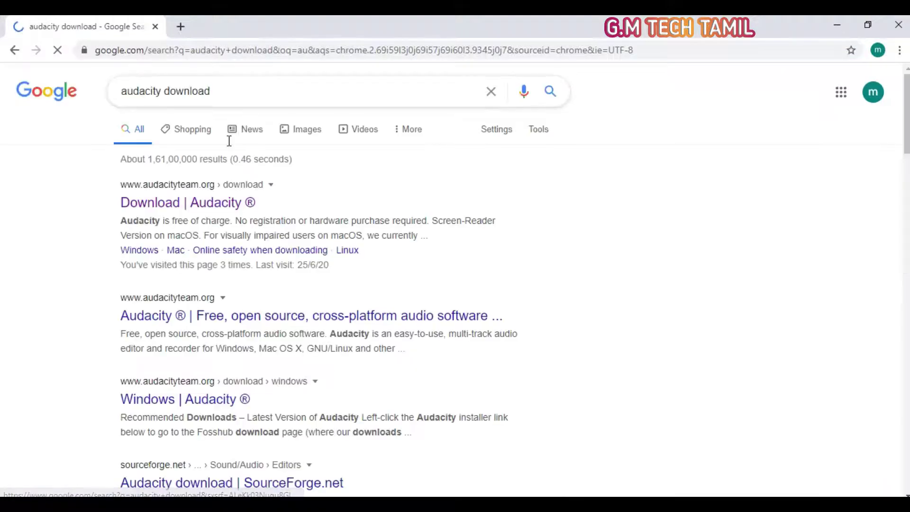
click(194, 209)
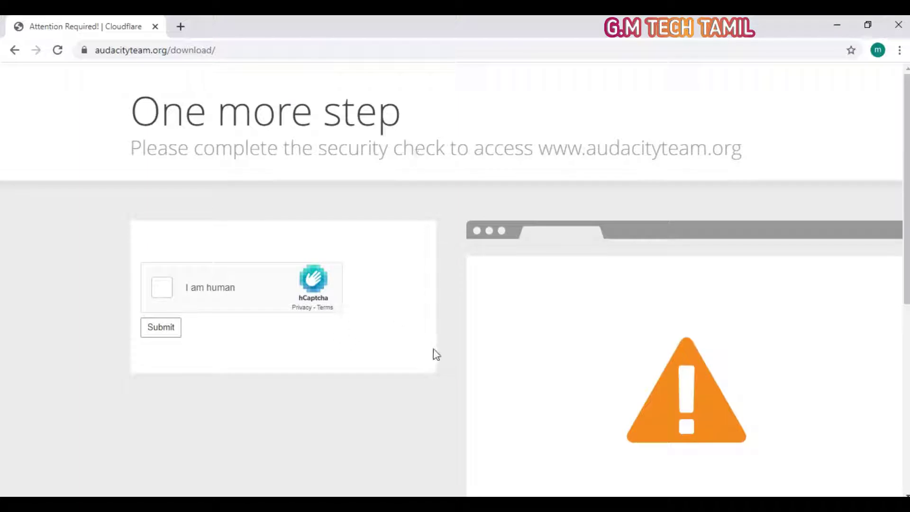
click(17, 53)
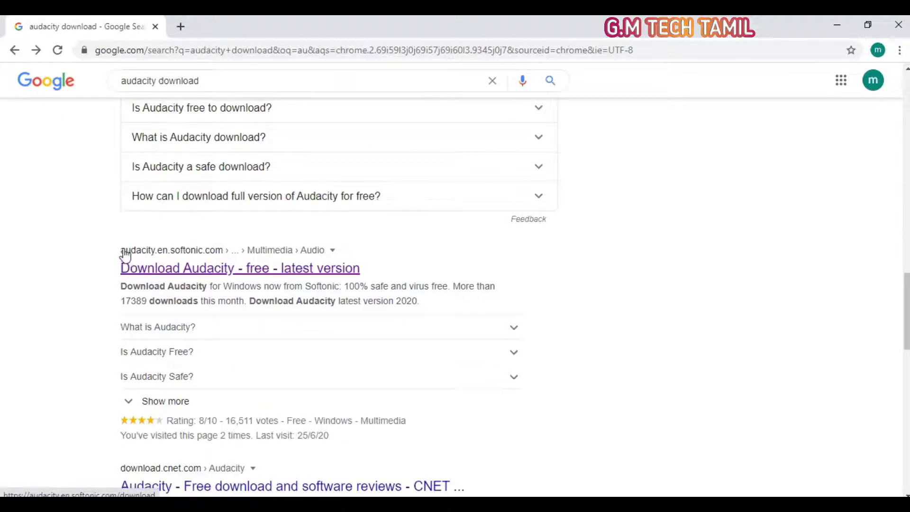
drag(122, 258, 156, 254)
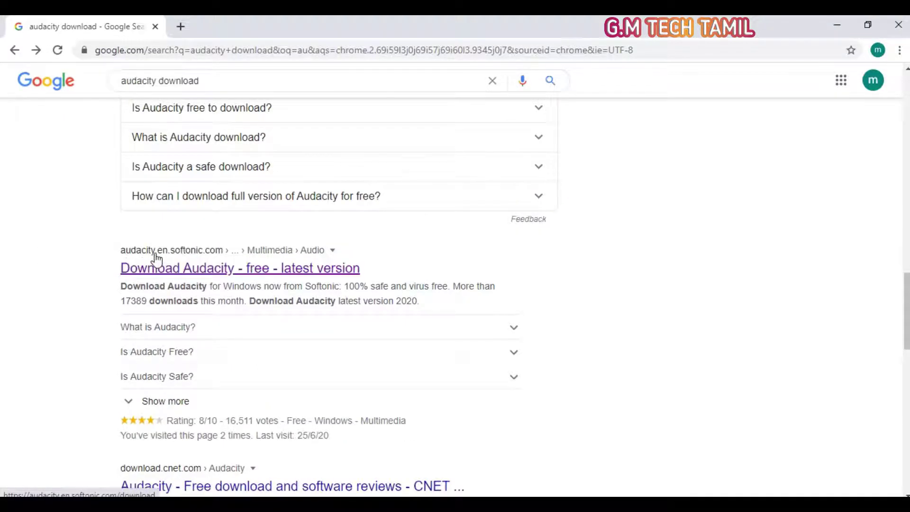
On Softonic's Audacity page, start the free Windows download of Audacity 2.4.1
click(179, 274)
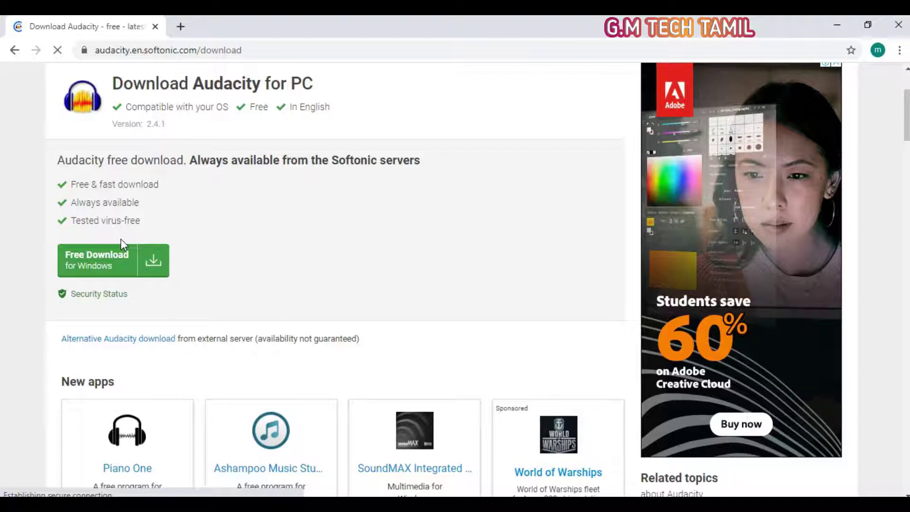
scroll(236, 229, down, 9)
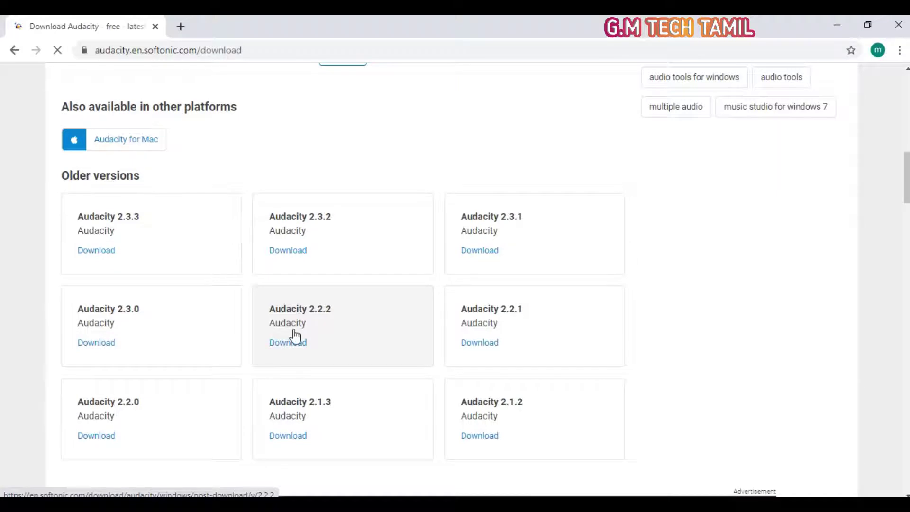
scroll(247, 265, down, 4)
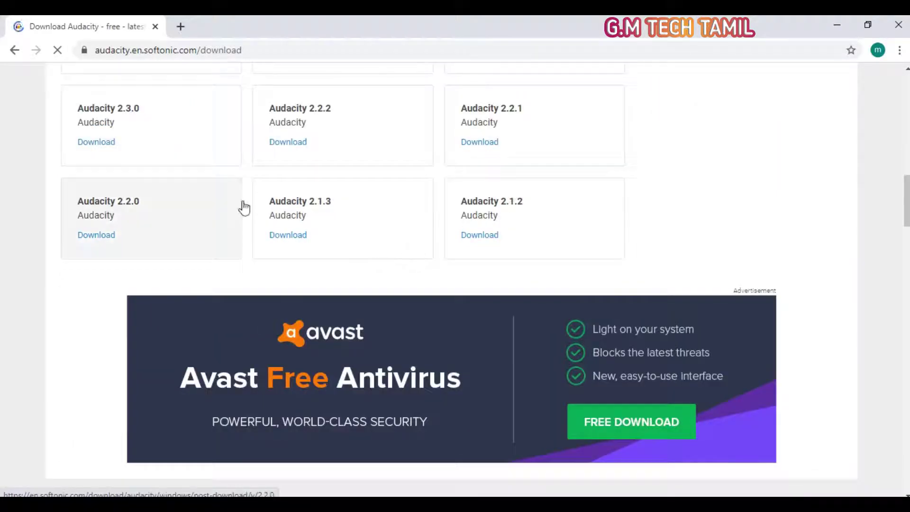
scroll(388, 199, down, 4)
scroll(356, 193, down, 12)
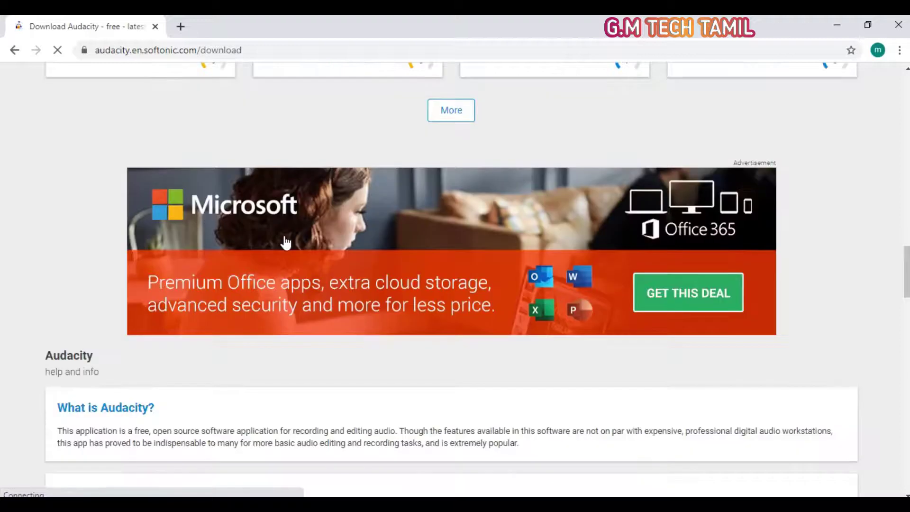
scroll(358, 252, up, 15)
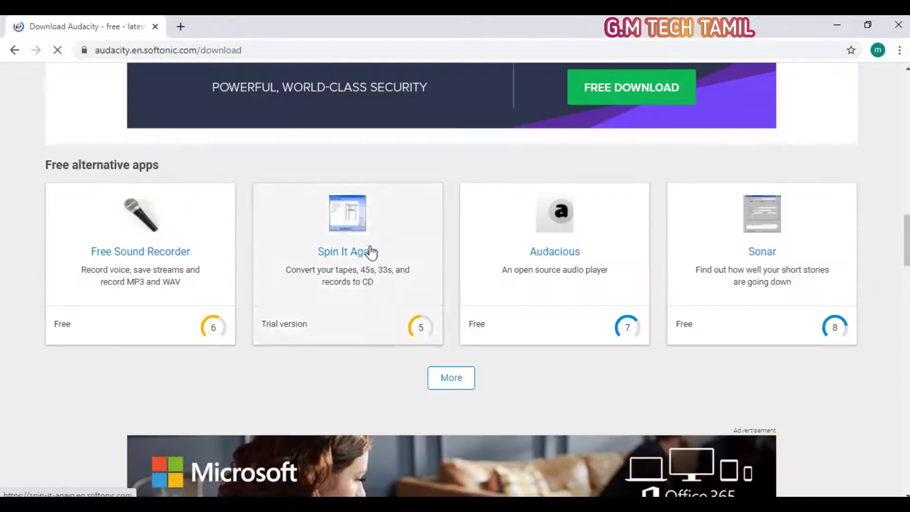
scroll(372, 252, up, 10)
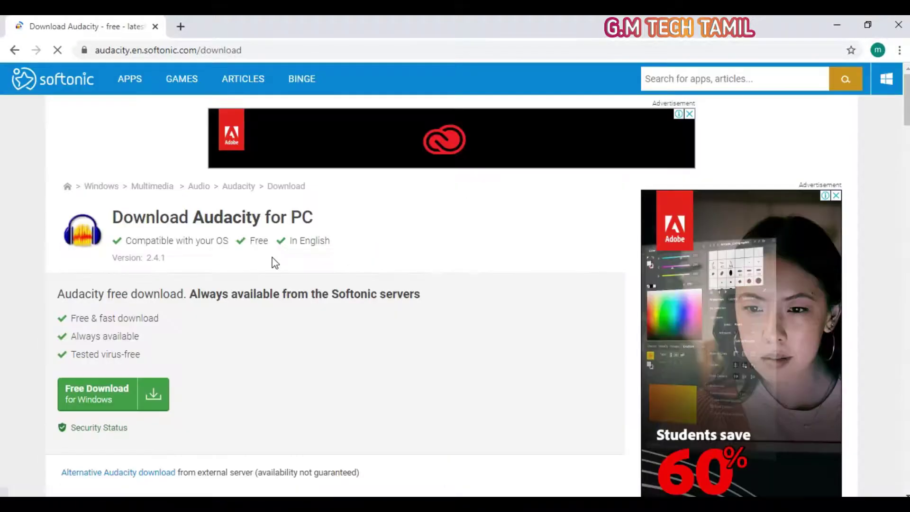
click(121, 395)
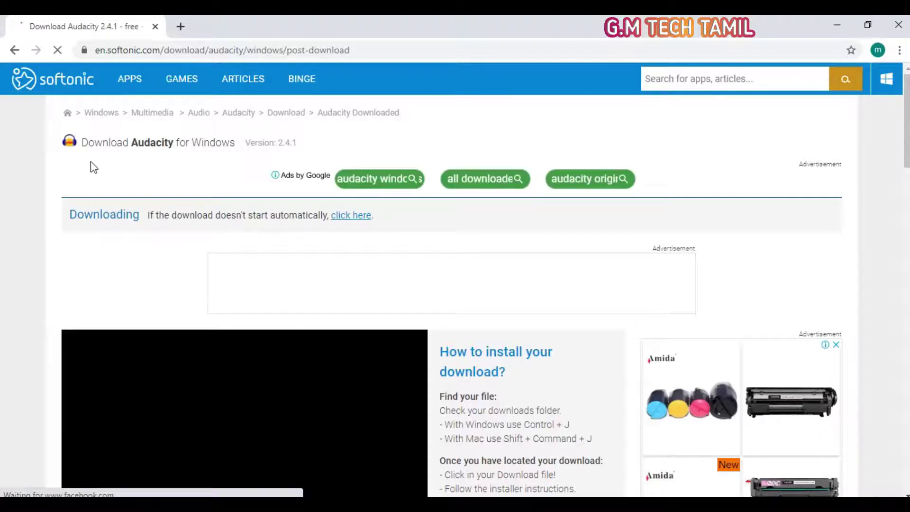
Cancel the audacity-2.4.1.zip download and close Google Chrome
click(139, 485)
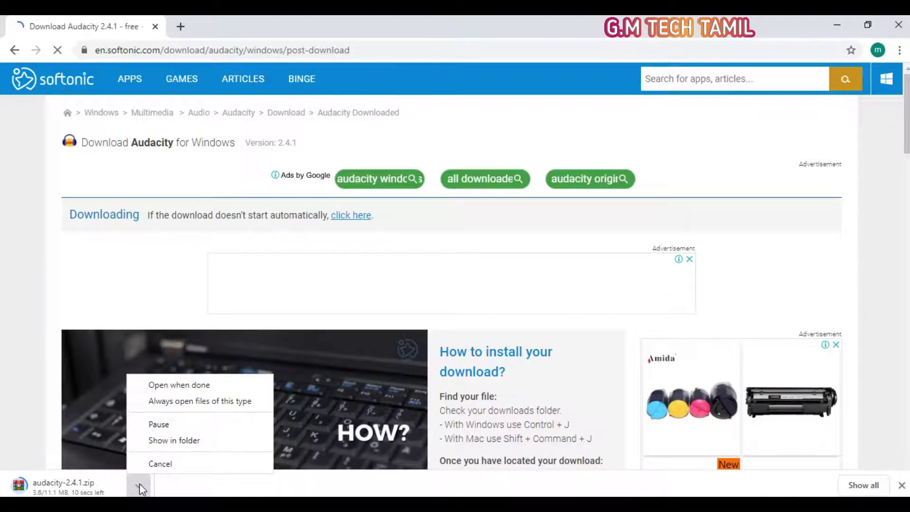
click(156, 464)
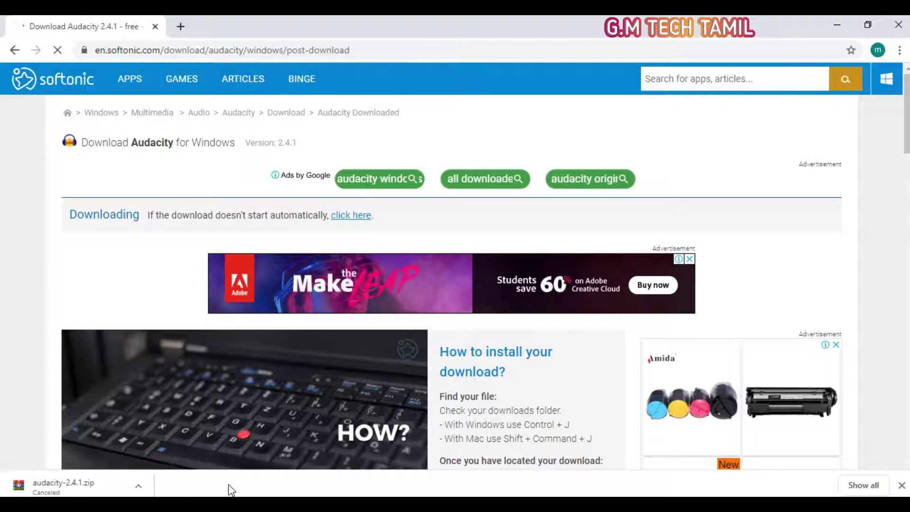
click(898, 25)
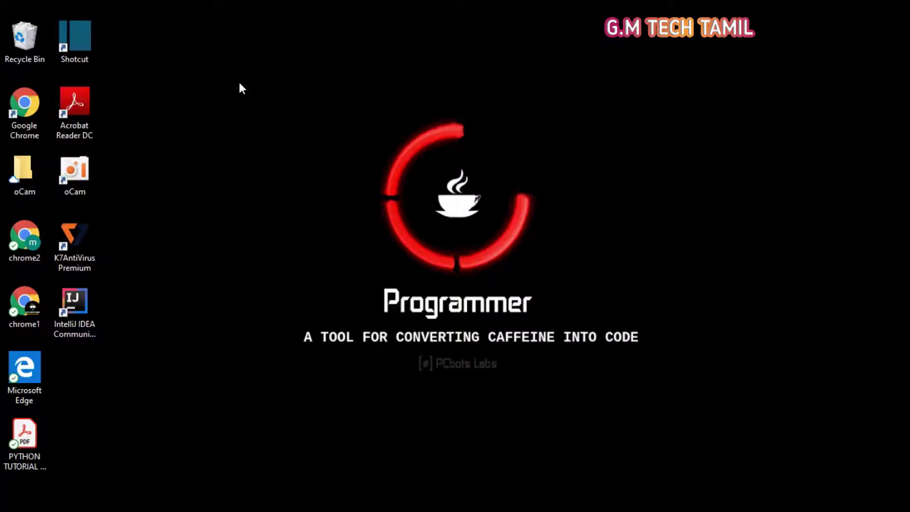
Refresh the desktop, search the Store for 'audacity' and open the Audiotonic Pro page
right_click(436, 61)
click(472, 116)
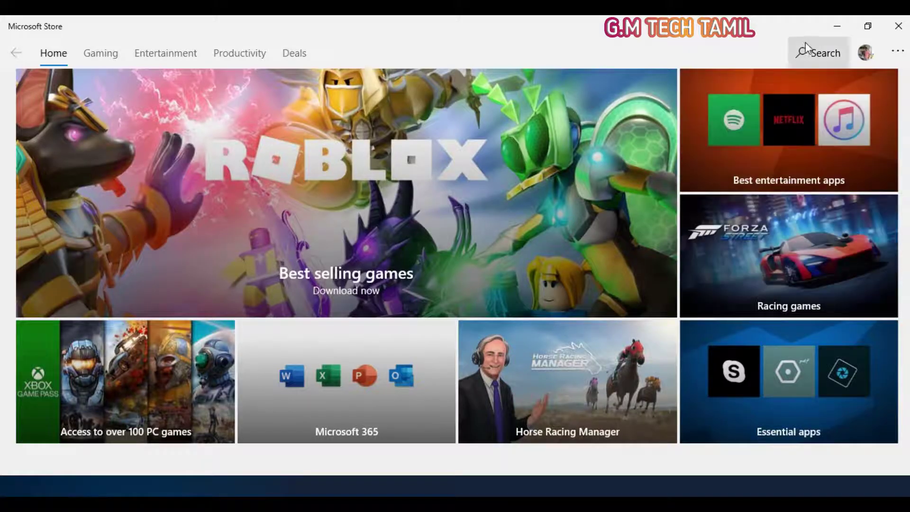
click(804, 54)
text(audacity)
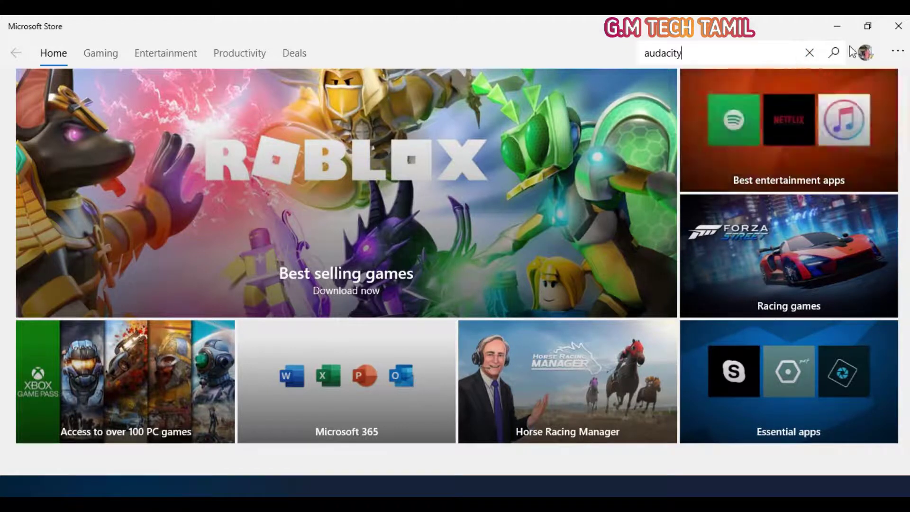
click(834, 54)
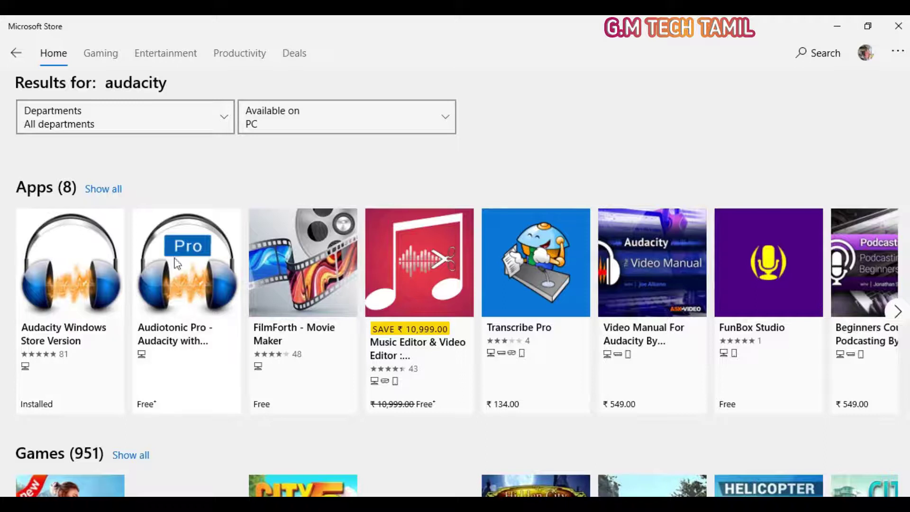
click(175, 262)
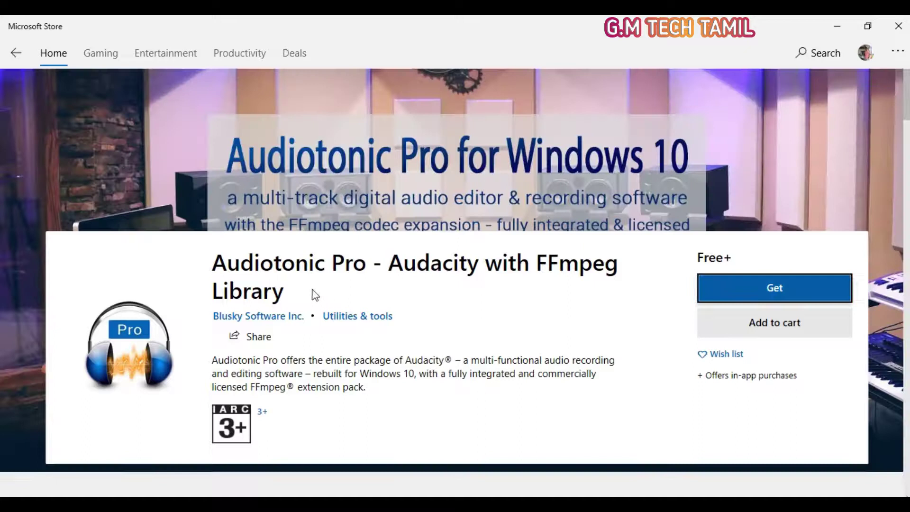
scroll(379, 303, down, 3)
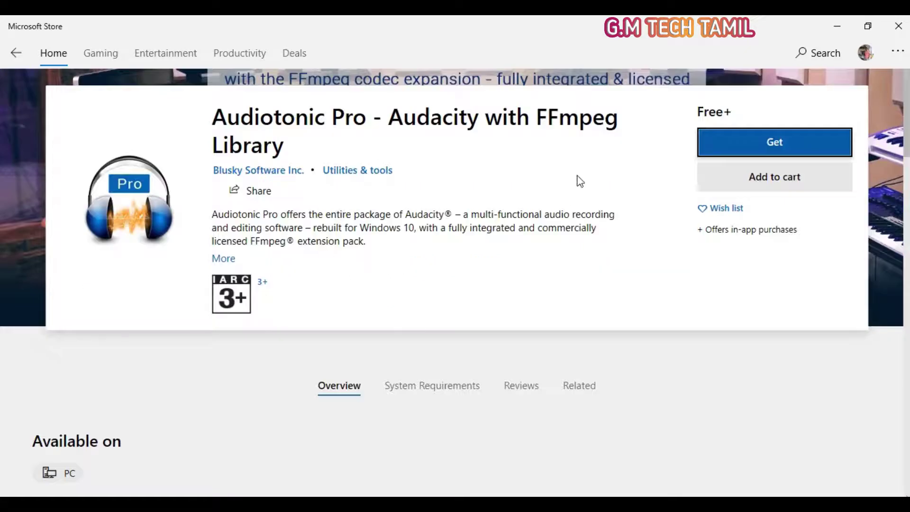
scroll(578, 185, down, 10)
scroll(437, 209, down, 3)
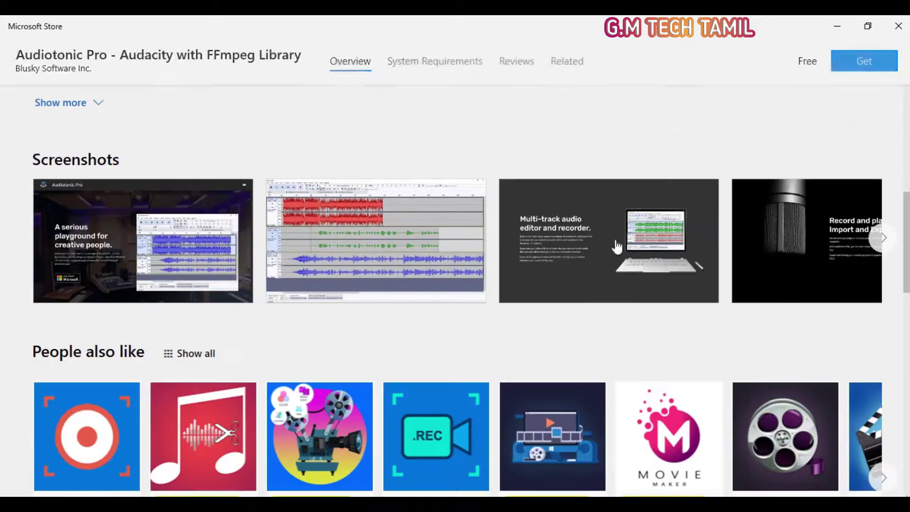
click(890, 249)
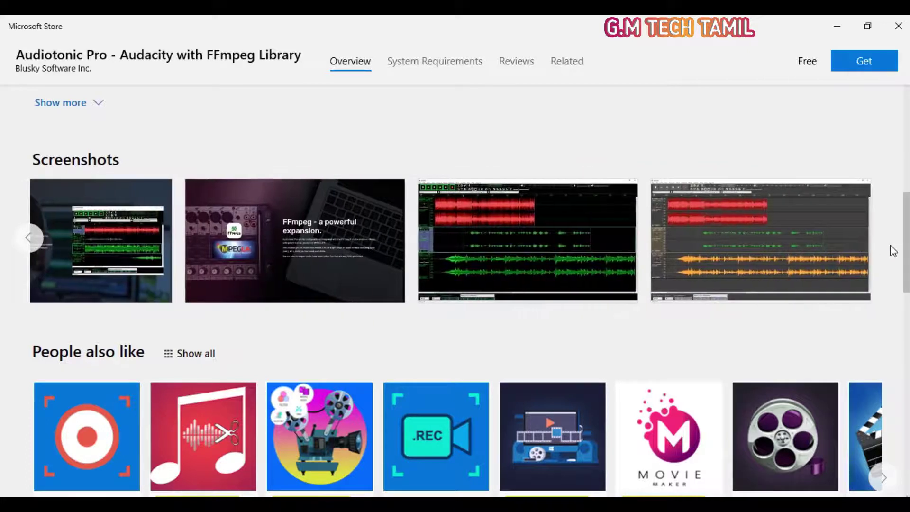
scroll(463, 259, up, 4)
scroll(128, 204, up, 4)
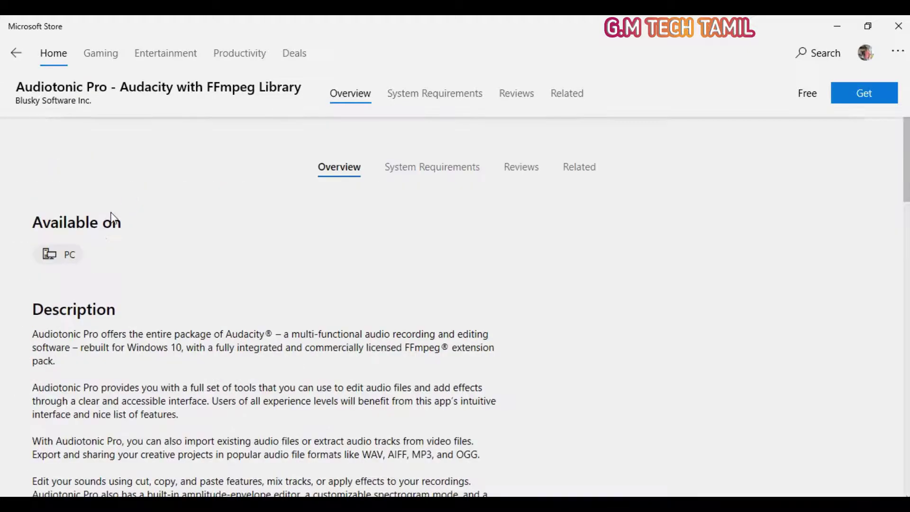
scroll(145, 355, down, 1)
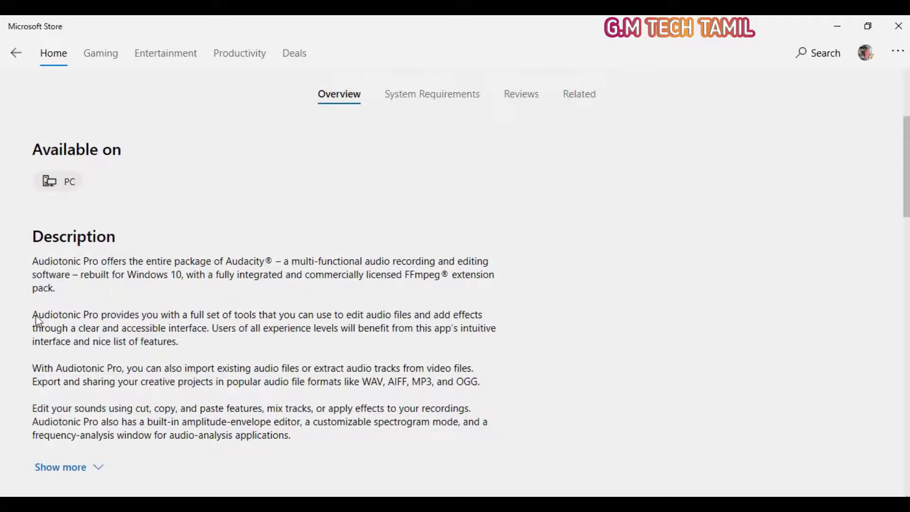
scroll(230, 408, down, 3)
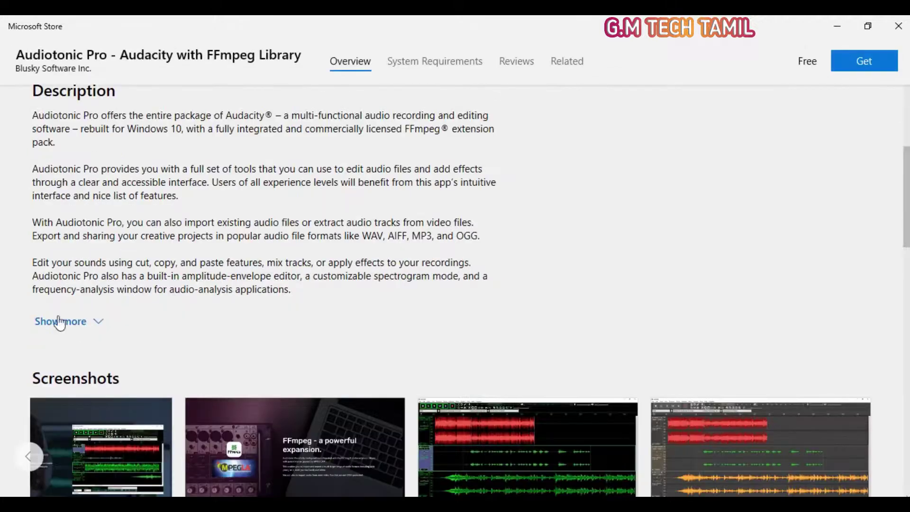
click(74, 322)
scroll(244, 315, up, 8)
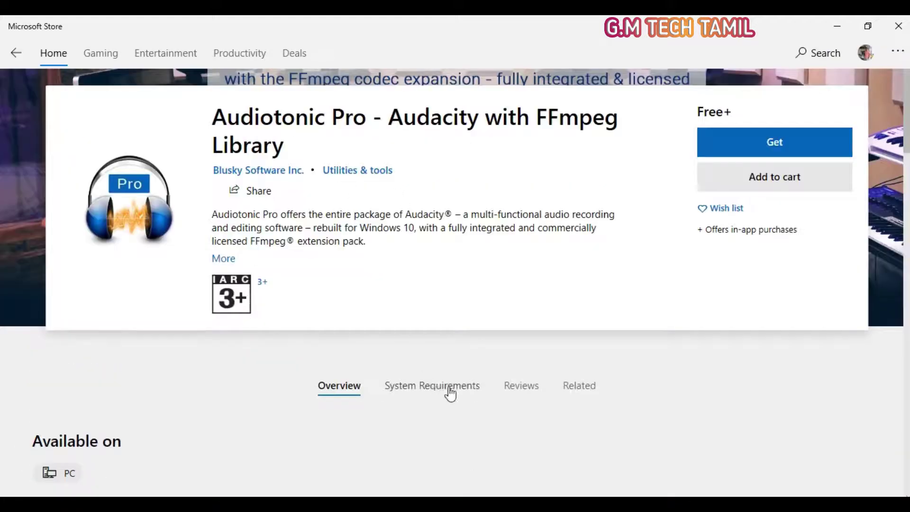
click(411, 387)
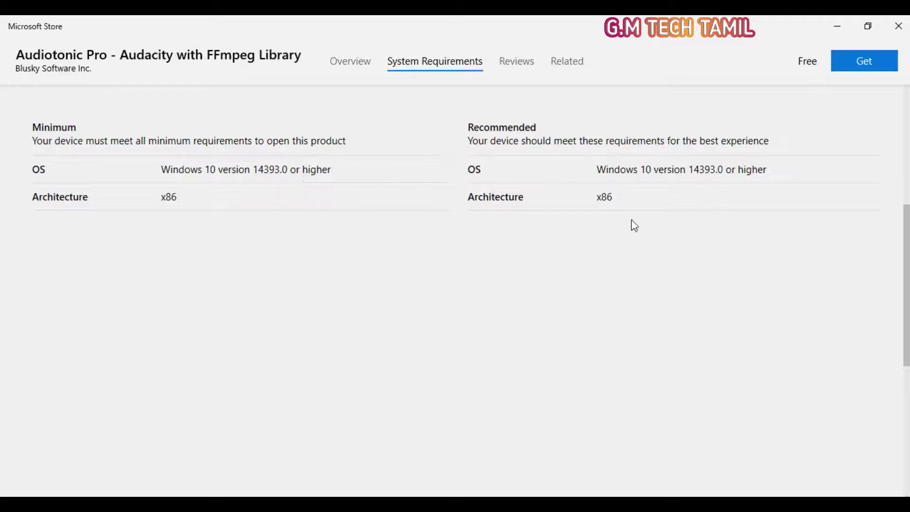
scroll(633, 224, up, 5)
click(337, 289)
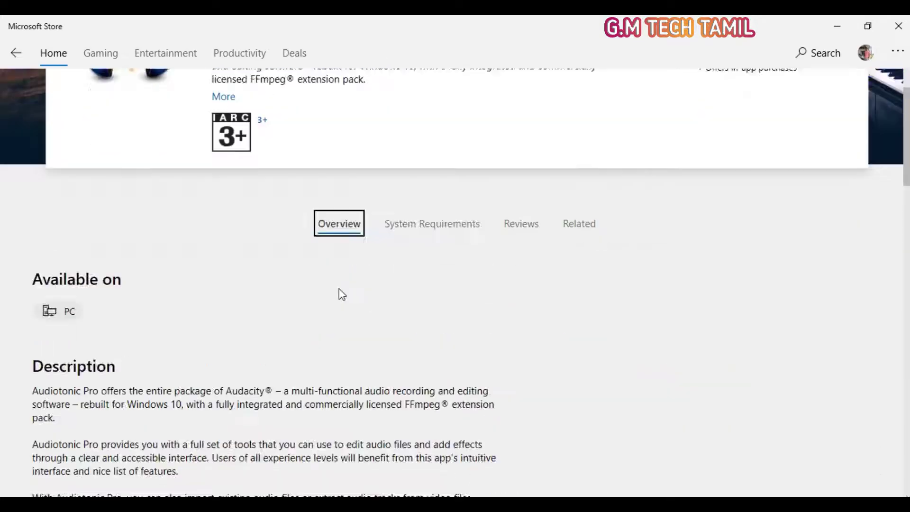
scroll(97, 153, up, 10)
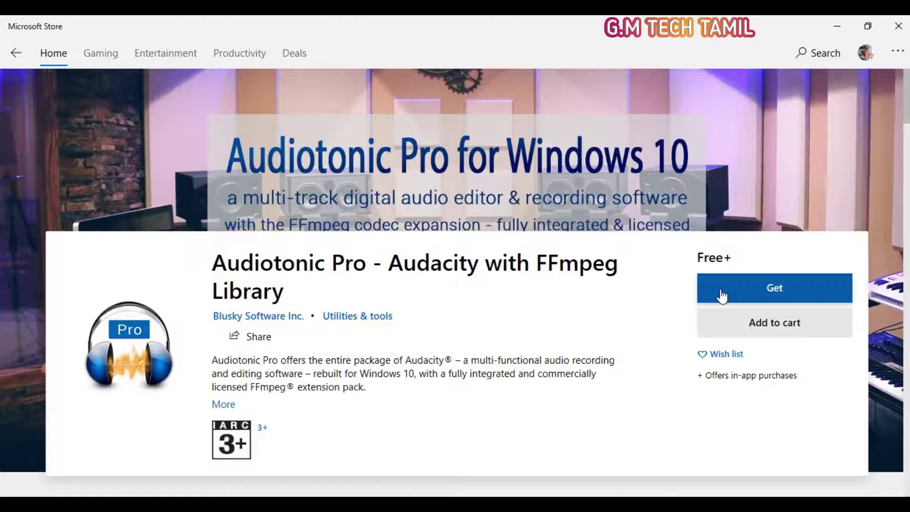
Get the free Audiotonic Pro app, start its install, then cancel the download
click(741, 297)
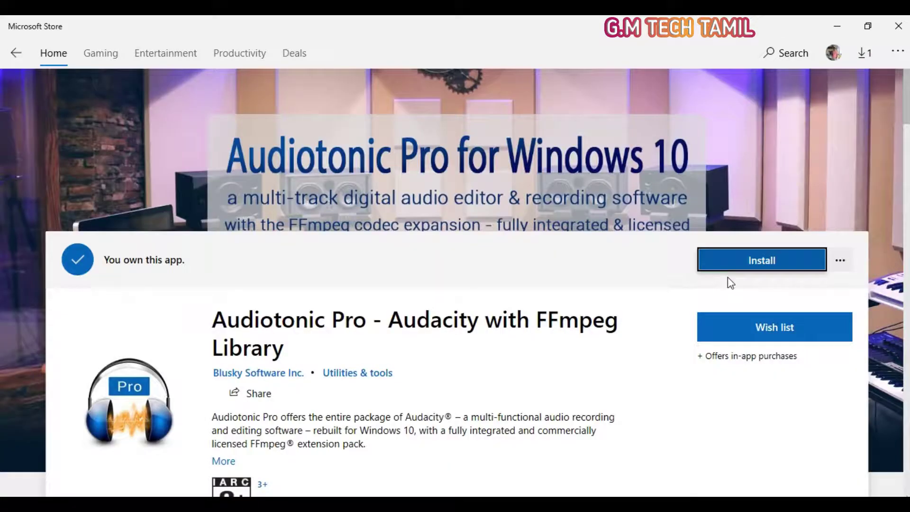
click(737, 266)
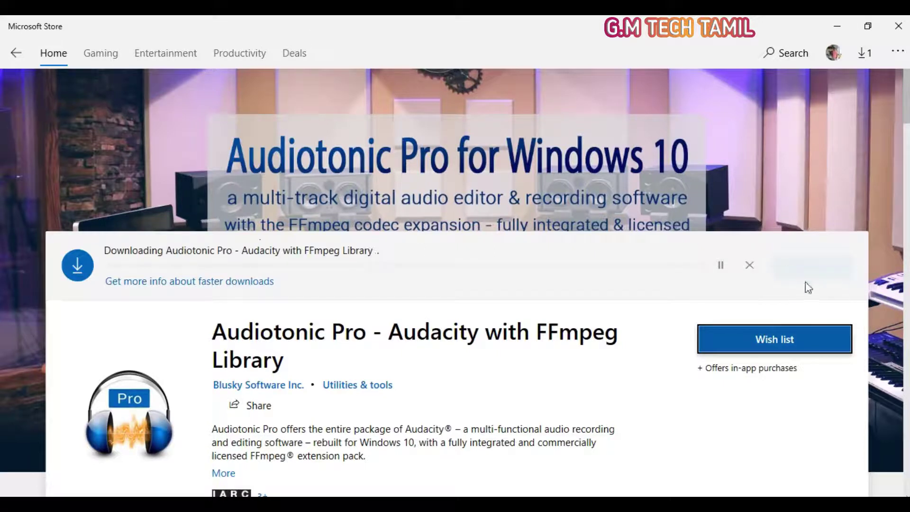
click(749, 265)
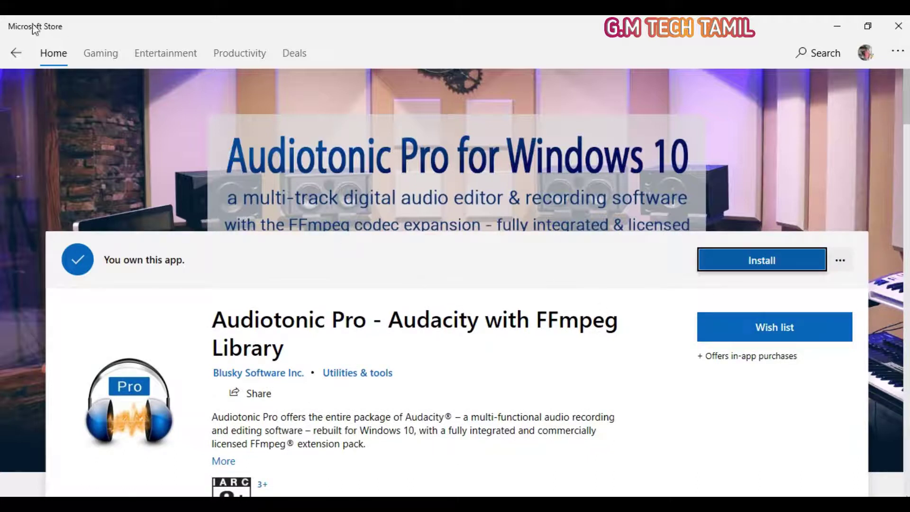
Open the Audacity Windows Store Version page and view its system requirements
click(5, 48)
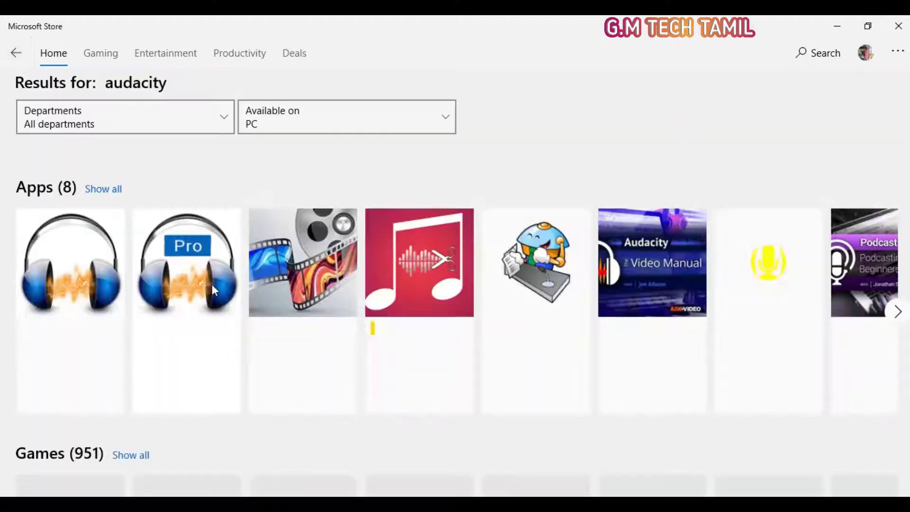
click(78, 290)
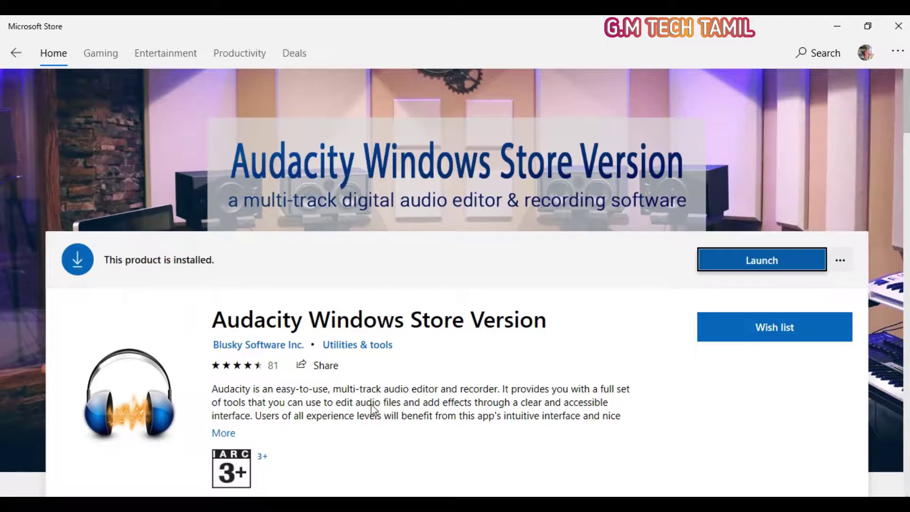
scroll(372, 407, down, 2)
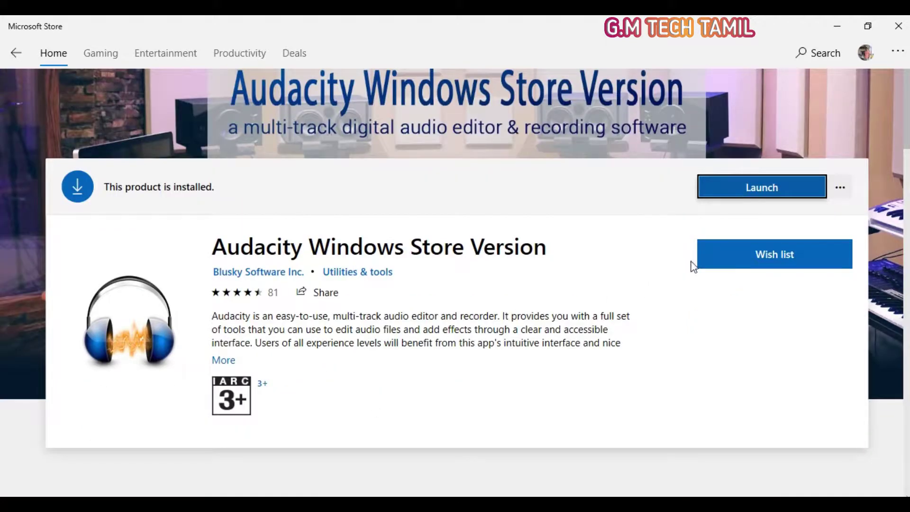
scroll(248, 296, down, 6)
click(407, 289)
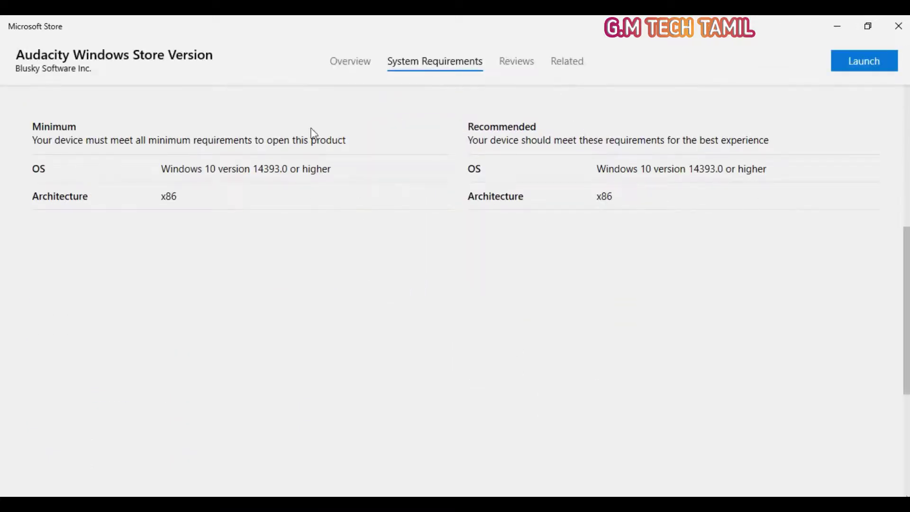
Expand the Overview's full list of supported file formats, then close Microsoft Store
scroll(84, 88, up, 4)
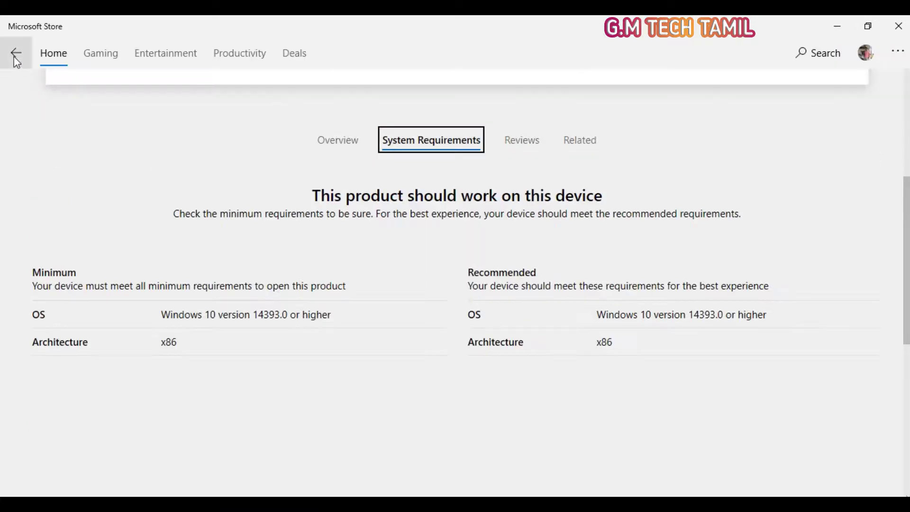
click(342, 148)
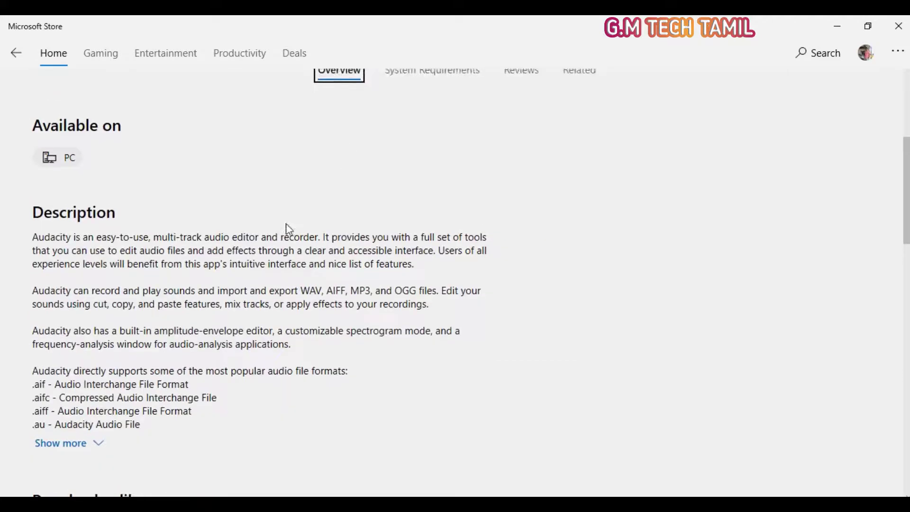
scroll(276, 238, down, 5)
click(81, 260)
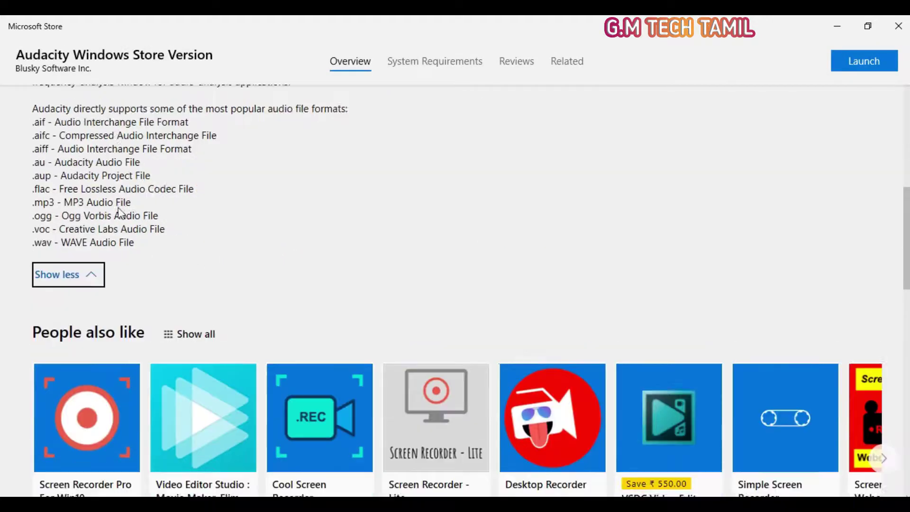
scroll(123, 216, up, 10)
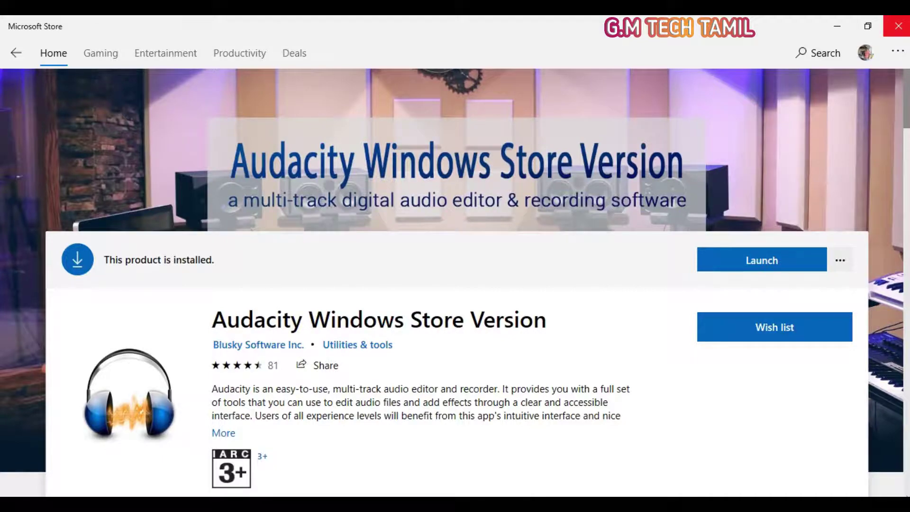
click(898, 26)
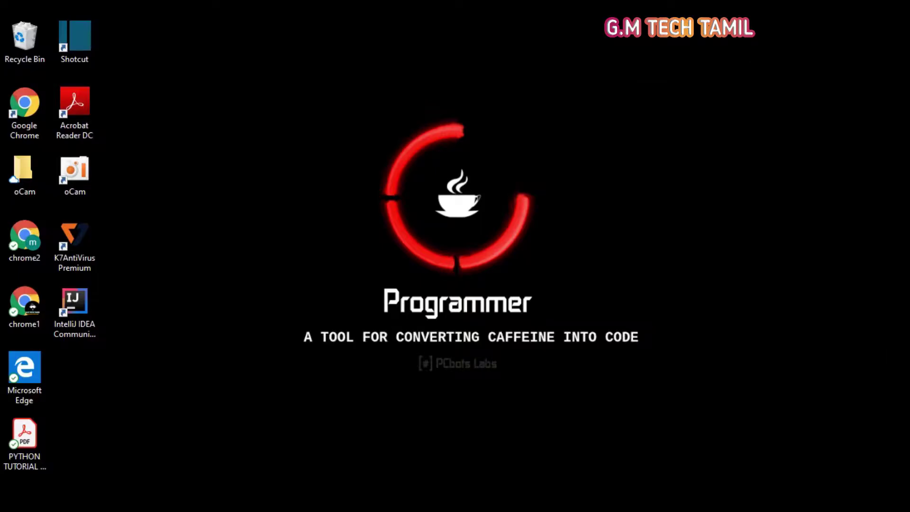
Launch Audacity - Audio Editor and Recorder from the Start menu's Recently added list
key(super)
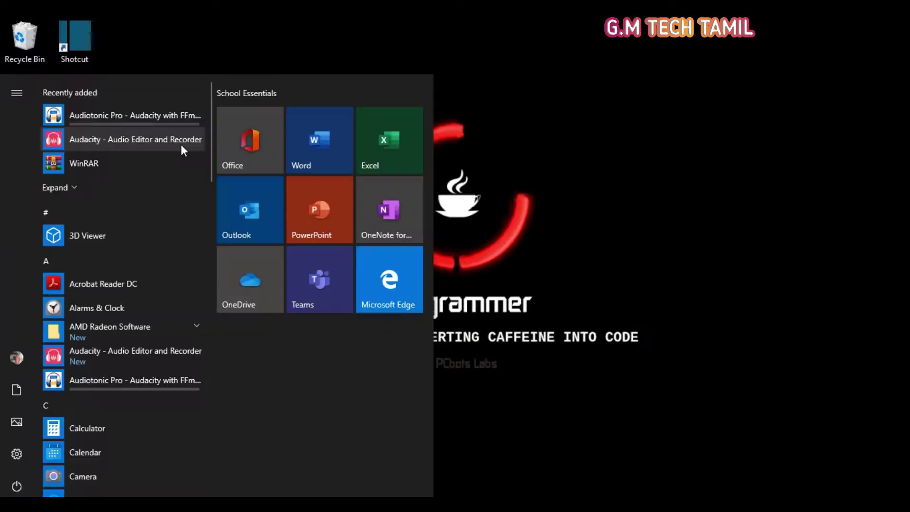
click(135, 140)
click(136, 141)
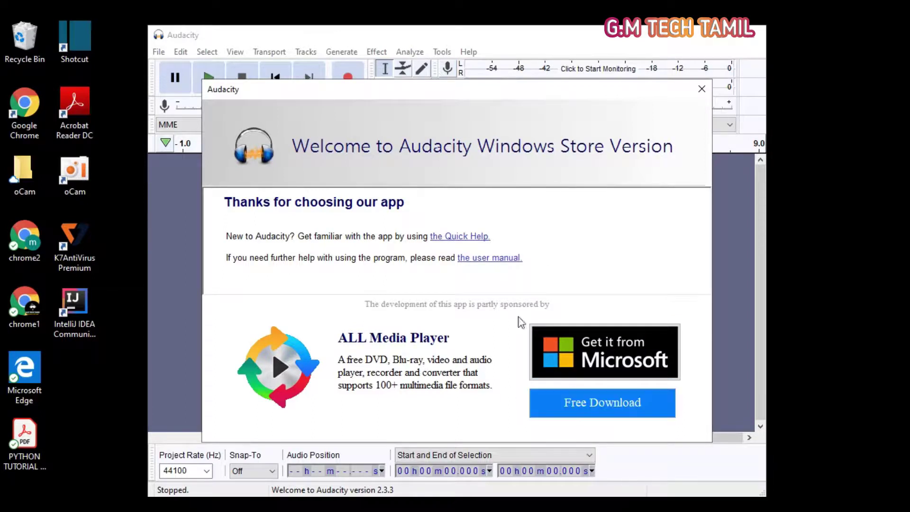
Close the welcome dialog, maximize Audacity, and try opening a project from the File menu
click(701, 88)
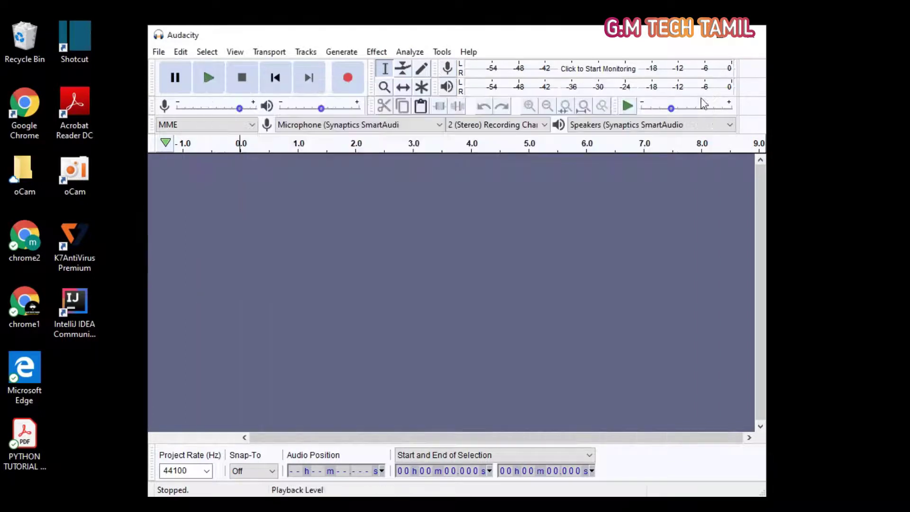
click(718, 37)
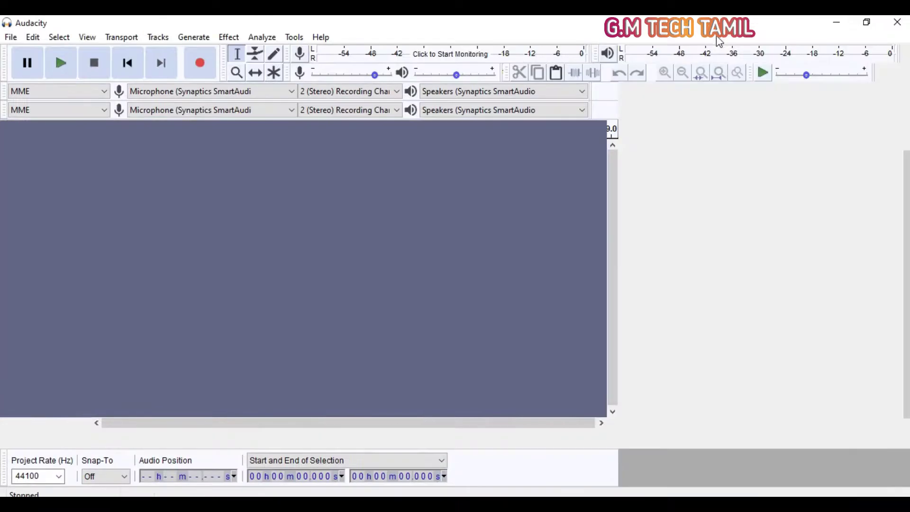
click(11, 37)
mouse_move(33, 36)
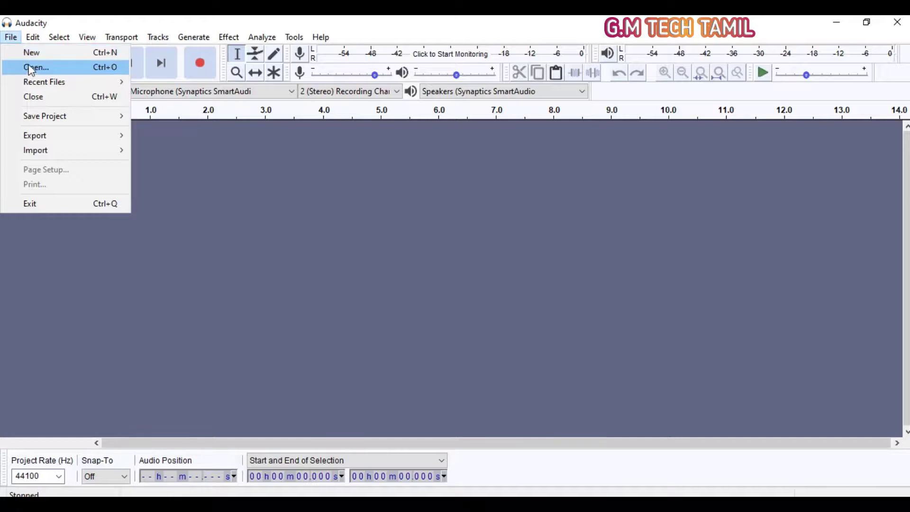
click(30, 69)
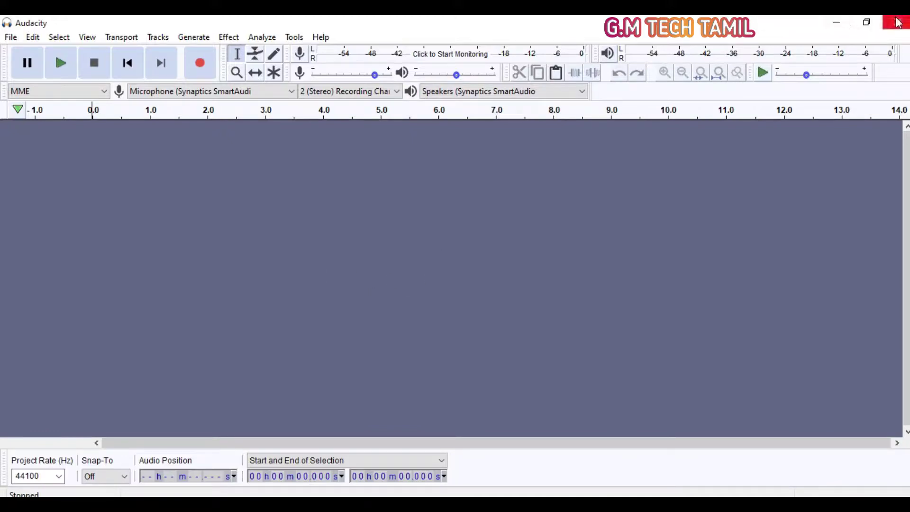
Close the duplicate Audacity window from the taskbar and review the File menu's import options
mouse_move(574, 503)
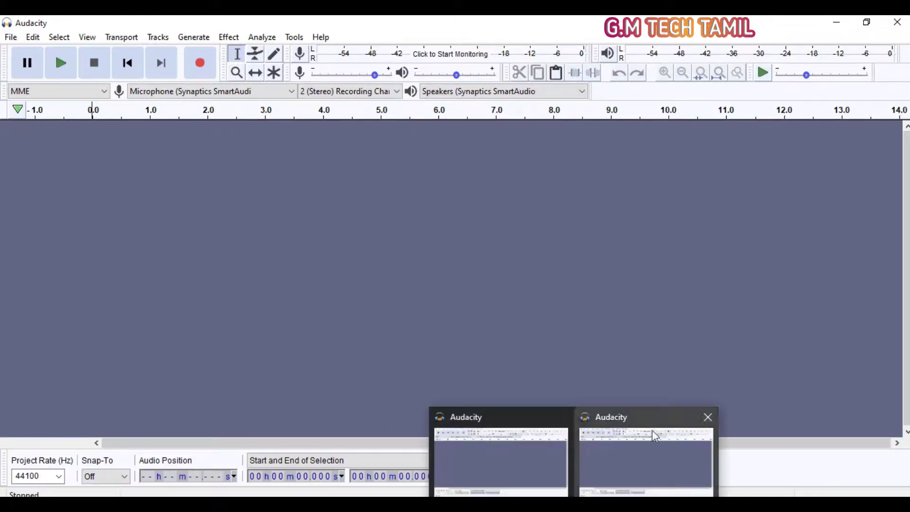
click(708, 417)
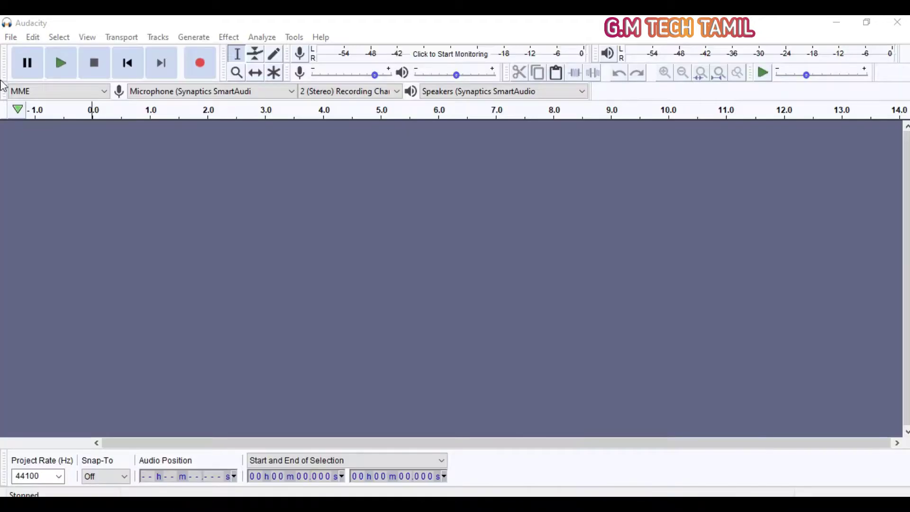
click(10, 37)
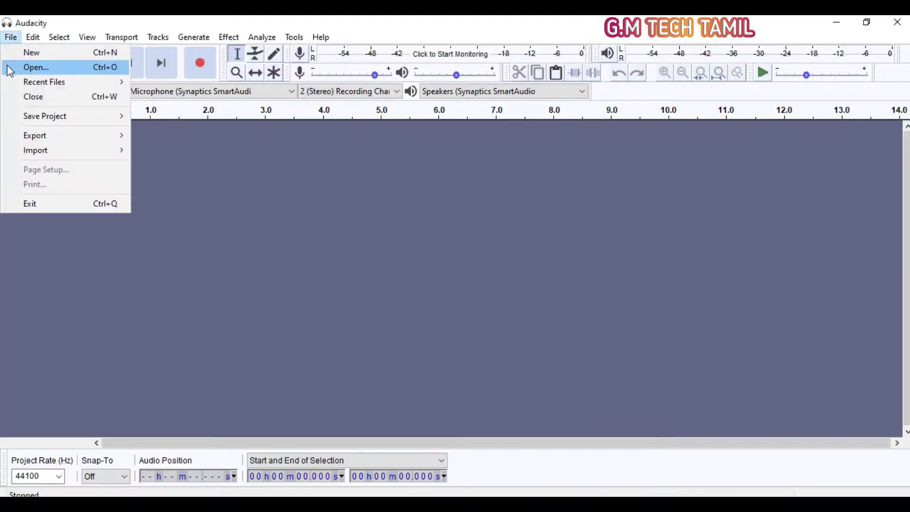
mouse_move(56, 149)
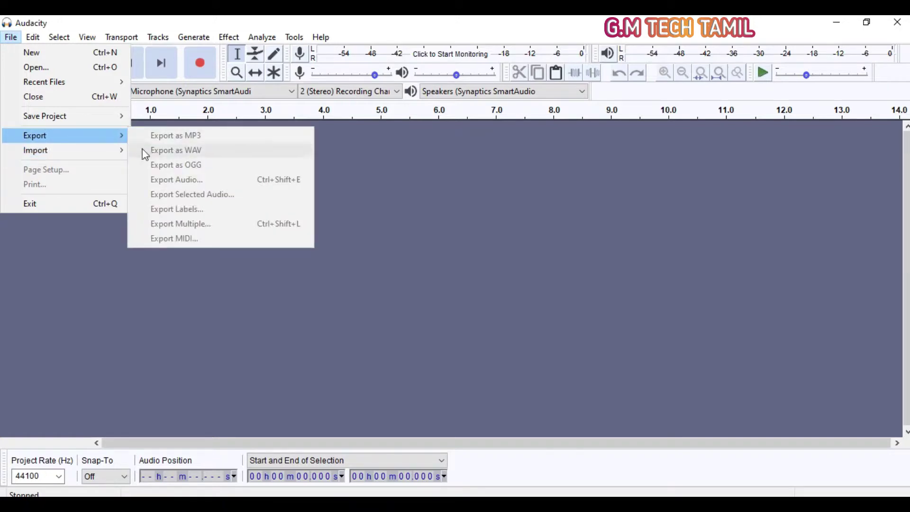
click(373, 217)
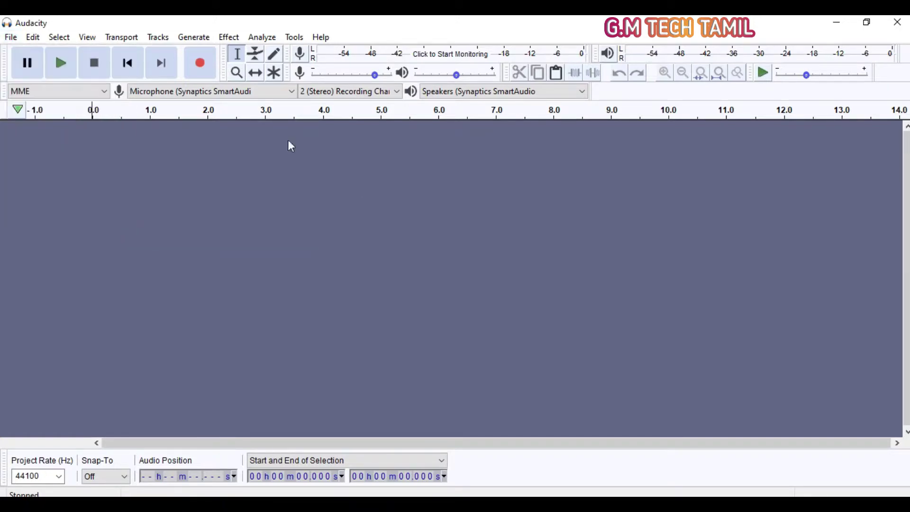
Browse the Analyze, Effect, File and View menus
click(268, 39)
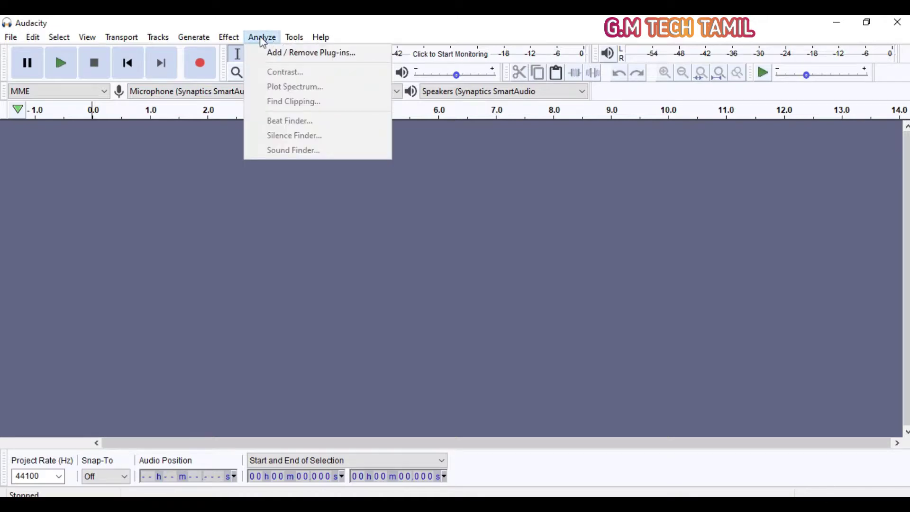
mouse_move(229, 37)
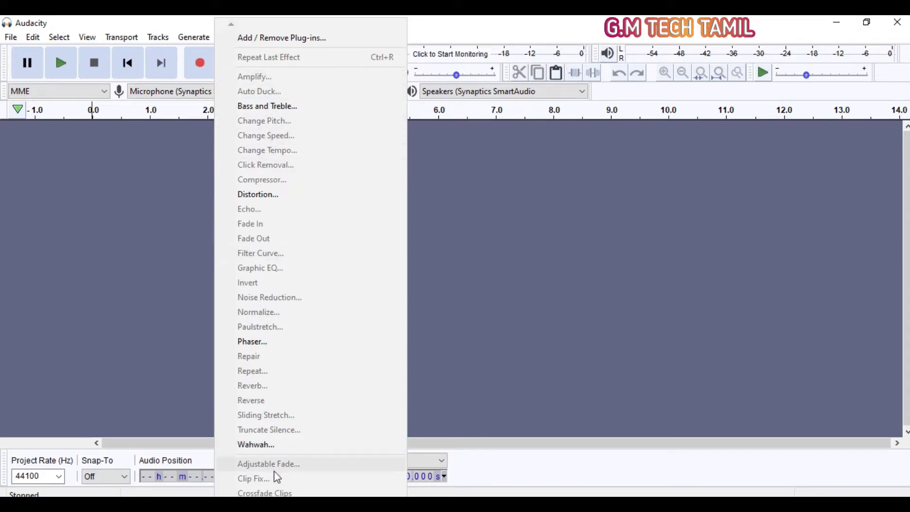
click(153, 243)
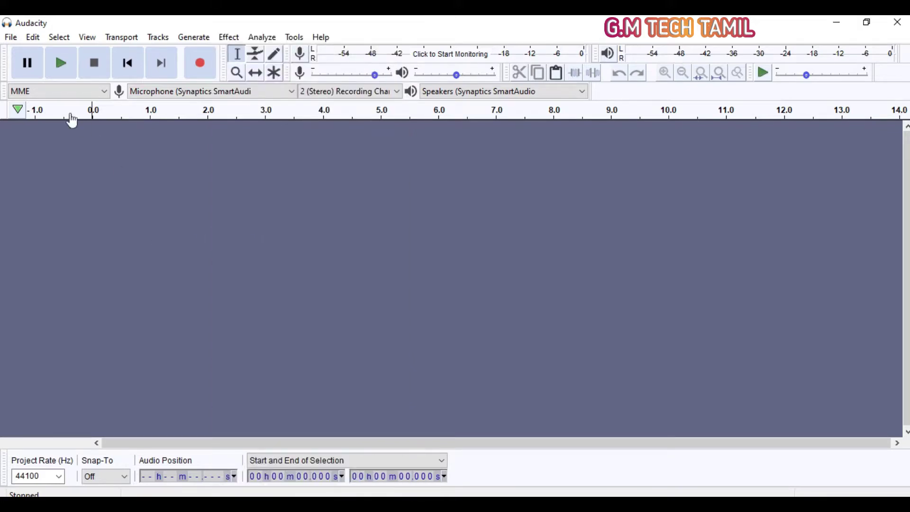
click(11, 37)
click(10, 37)
click(87, 37)
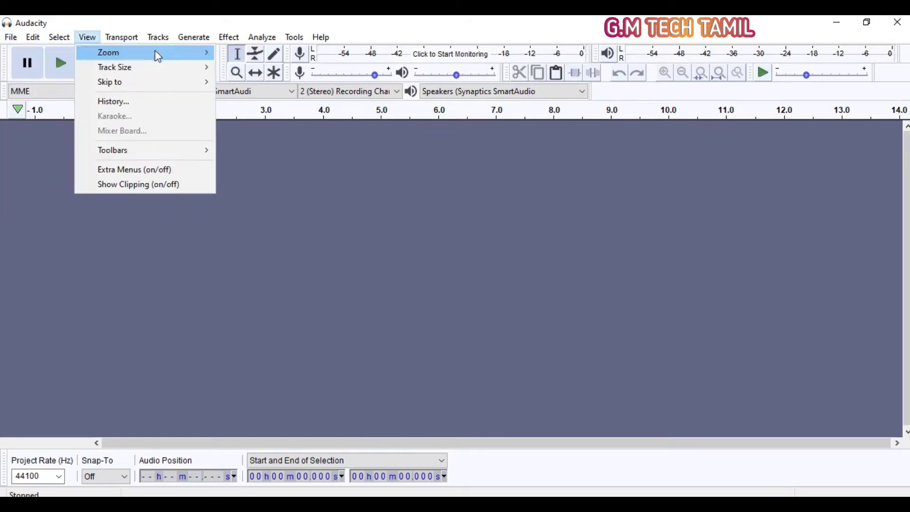